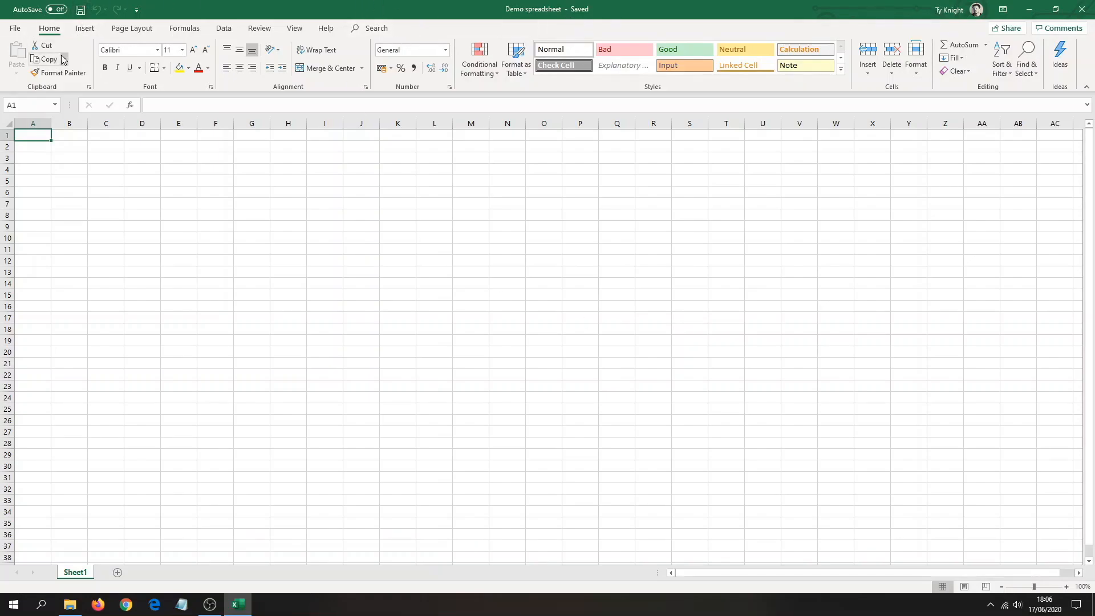
Step: Import the "Customers list" text file from the Excel importing data folder using the Text/CSV import
{"action": "left_click", "coordinate": [228, 33]}
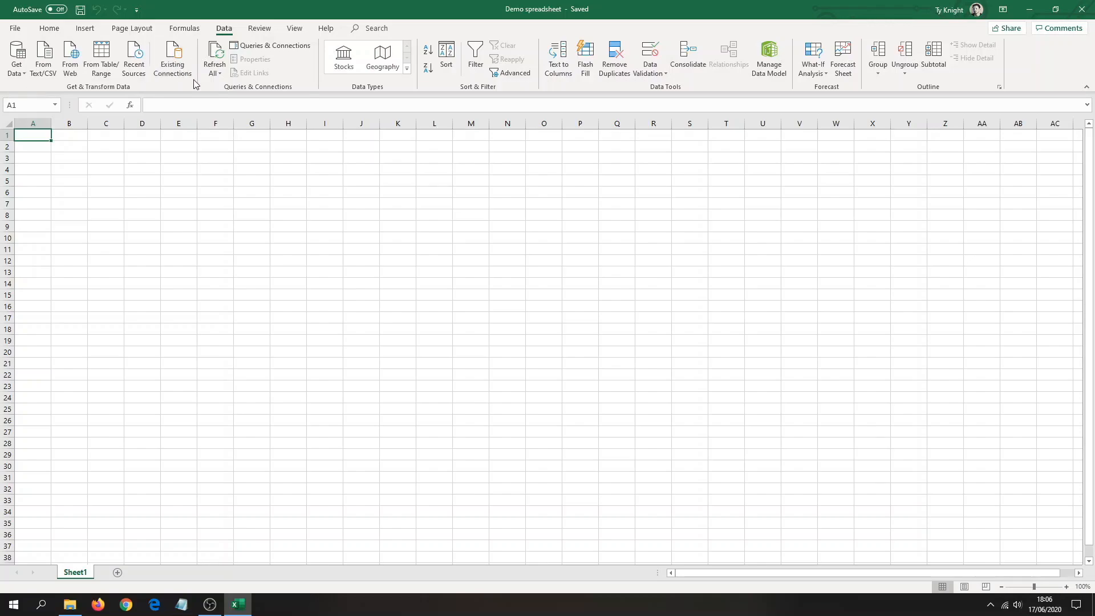
{"action": "left_click", "coordinate": [46, 75]}
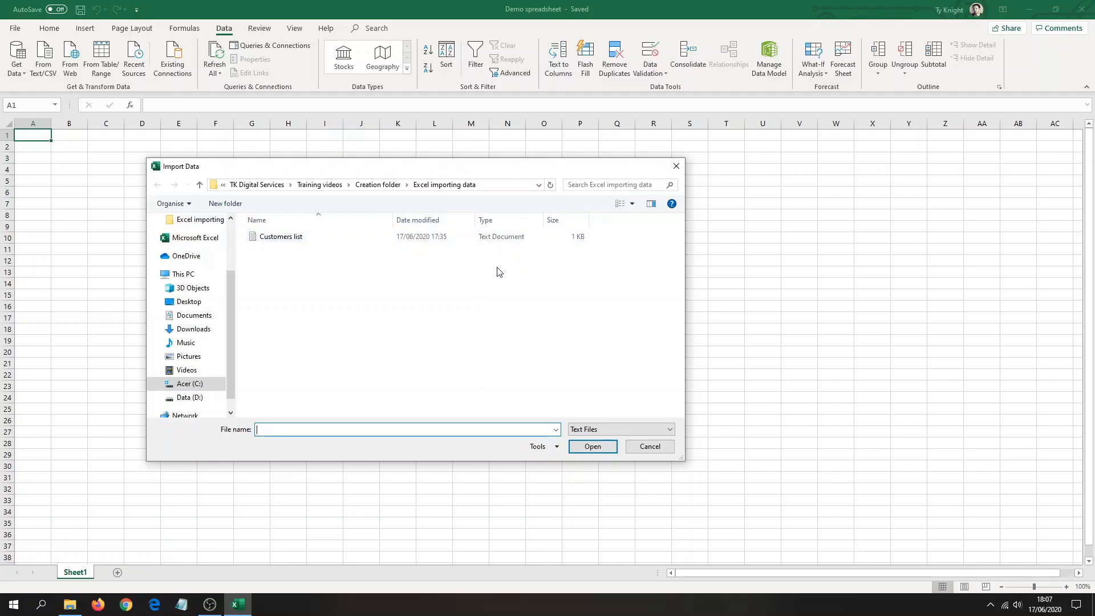
{"action": "left_click", "coordinate": [283, 239]}
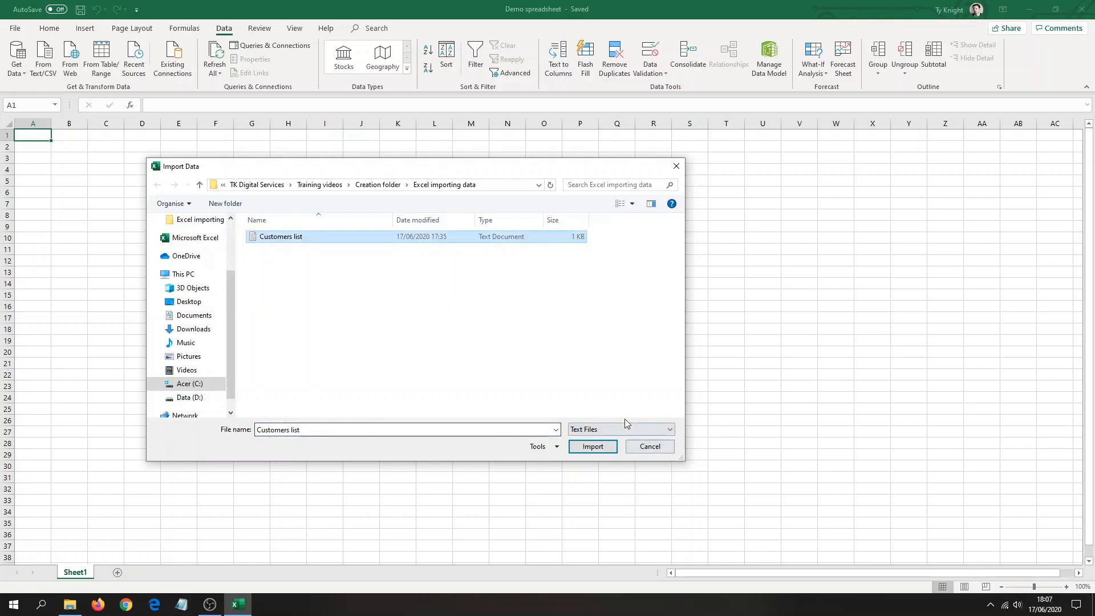
{"action": "left_click", "coordinate": [592, 447]}
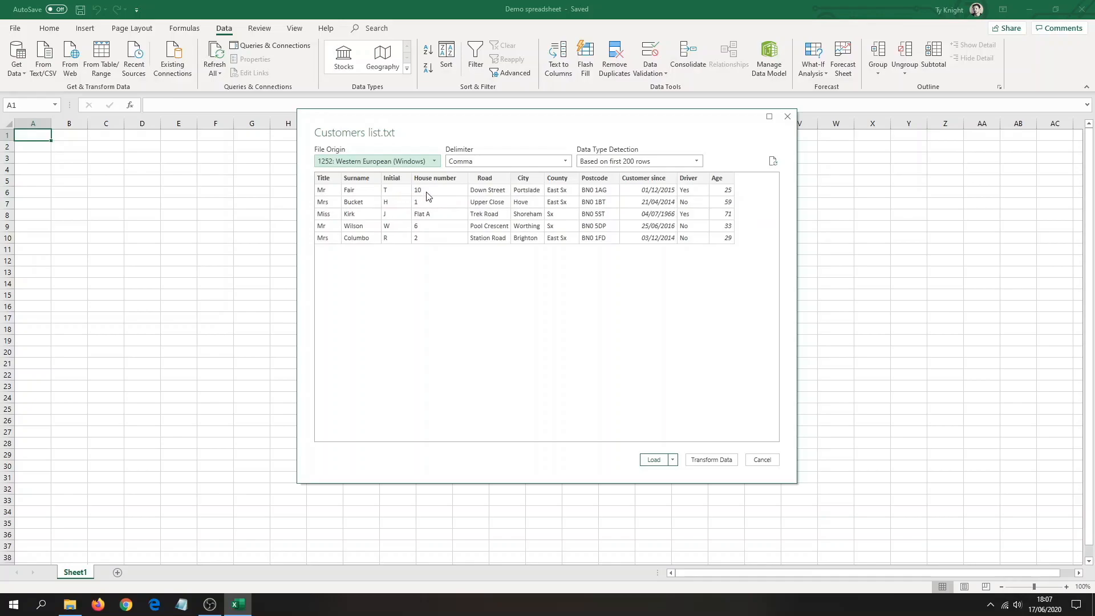
Step: Keep Comma as the delimiter, open the data for transformation, and load the query into the workbook
{"action": "left_click", "coordinate": [565, 162]}
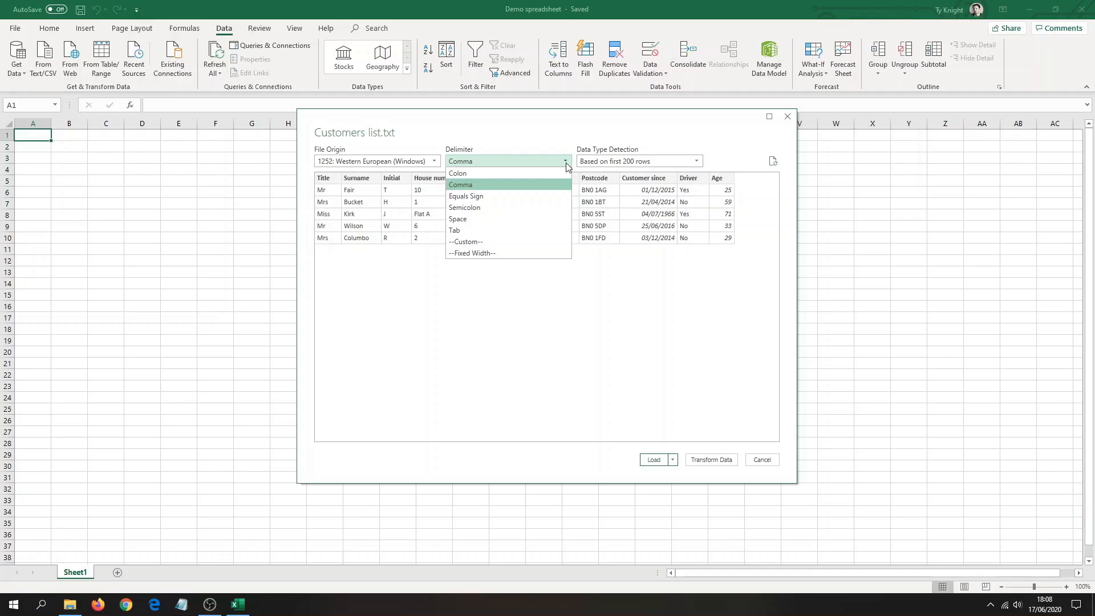
{"action": "left_click", "coordinate": [493, 189]}
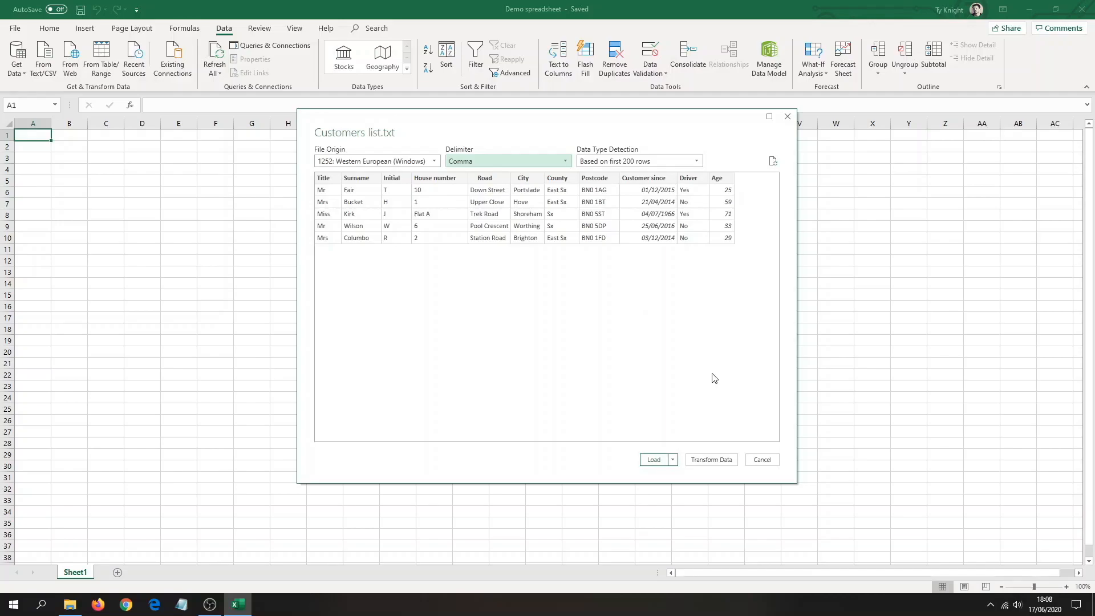
{"action": "left_click", "coordinate": [711, 459]}
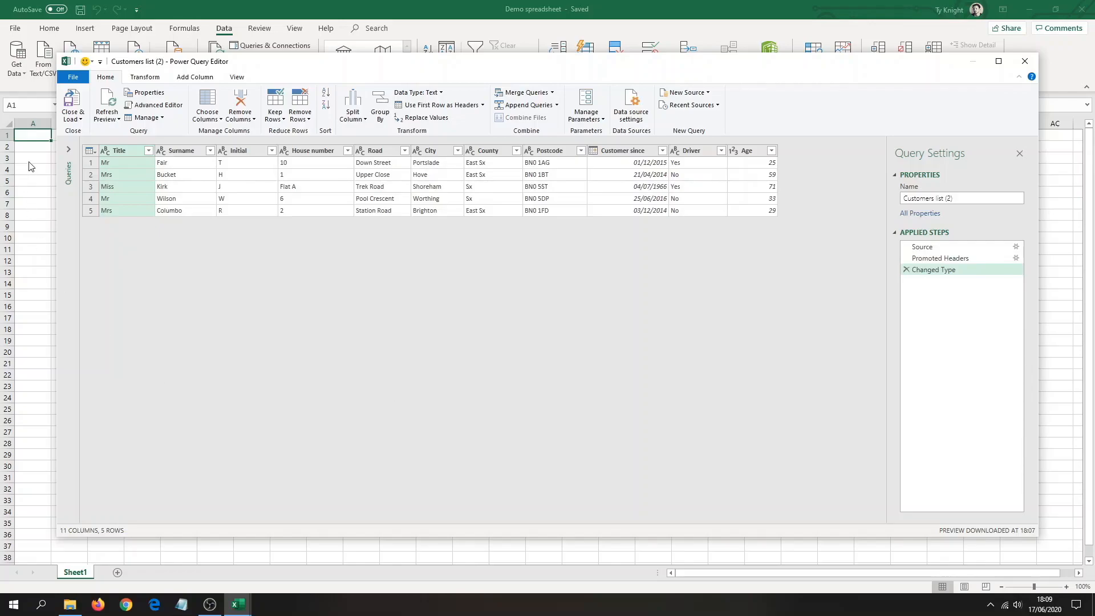
{"action": "left_click", "coordinate": [69, 112]}
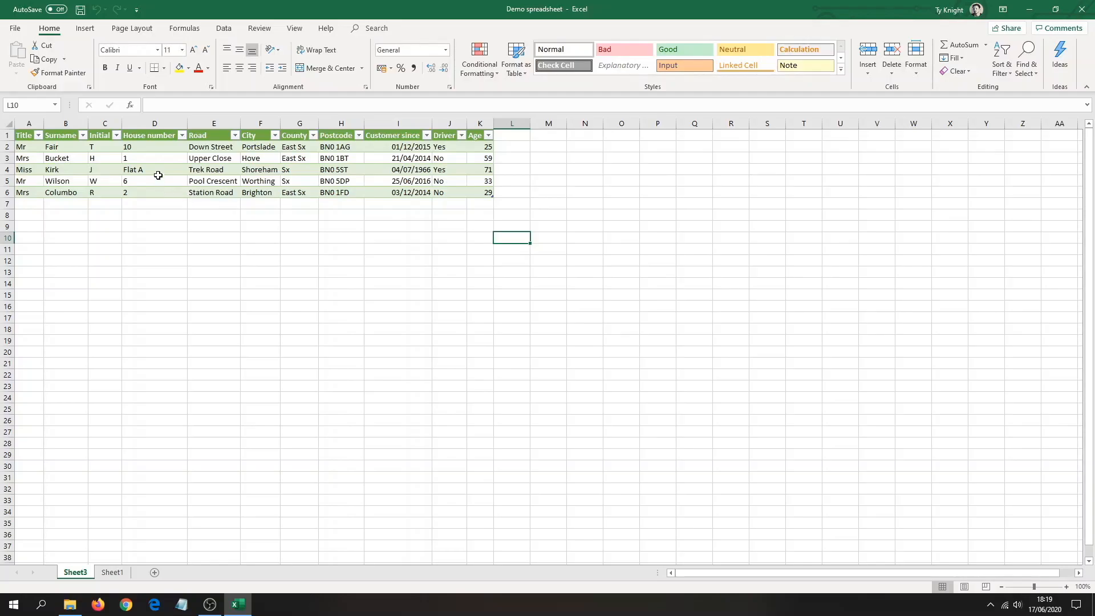
Step: Rename the imported table as customers
{"action": "left_click", "coordinate": [169, 159]}
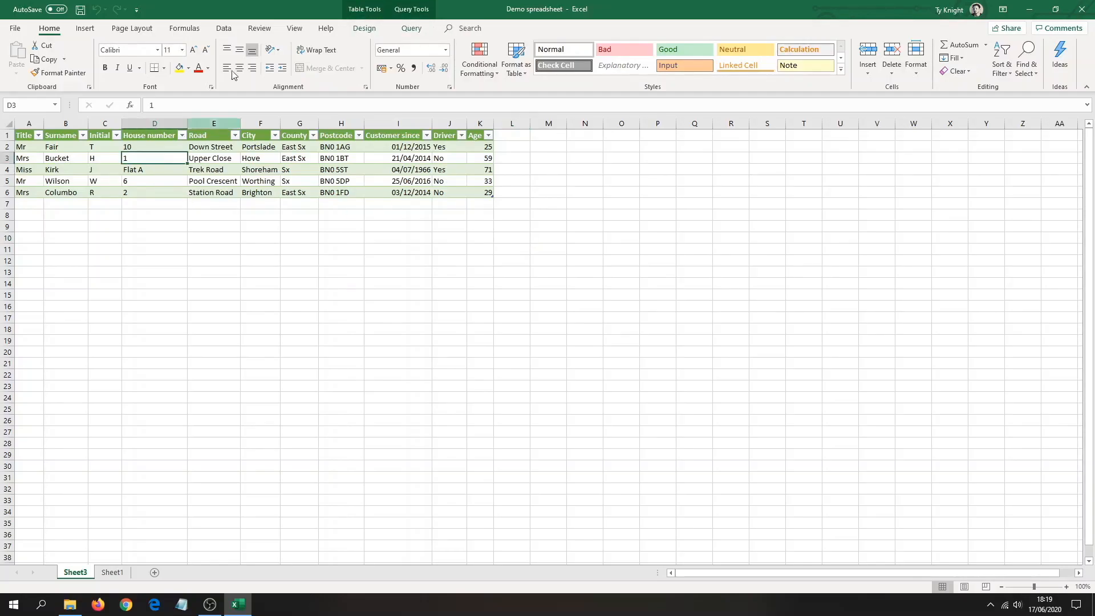
{"action": "left_click", "coordinate": [359, 19]}
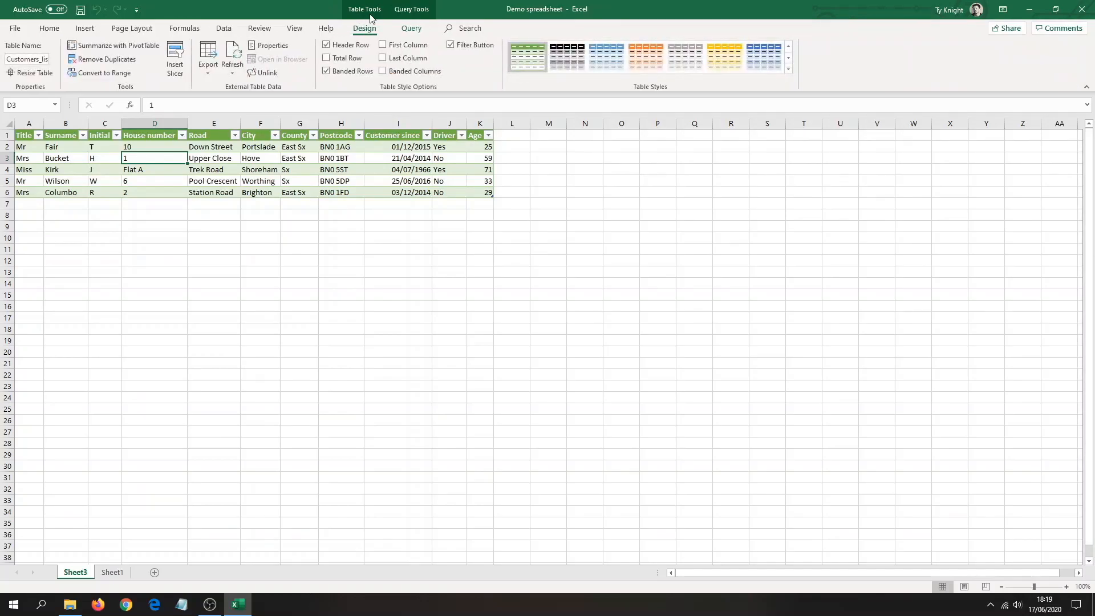
{"action": "left_click", "coordinate": [411, 16]}
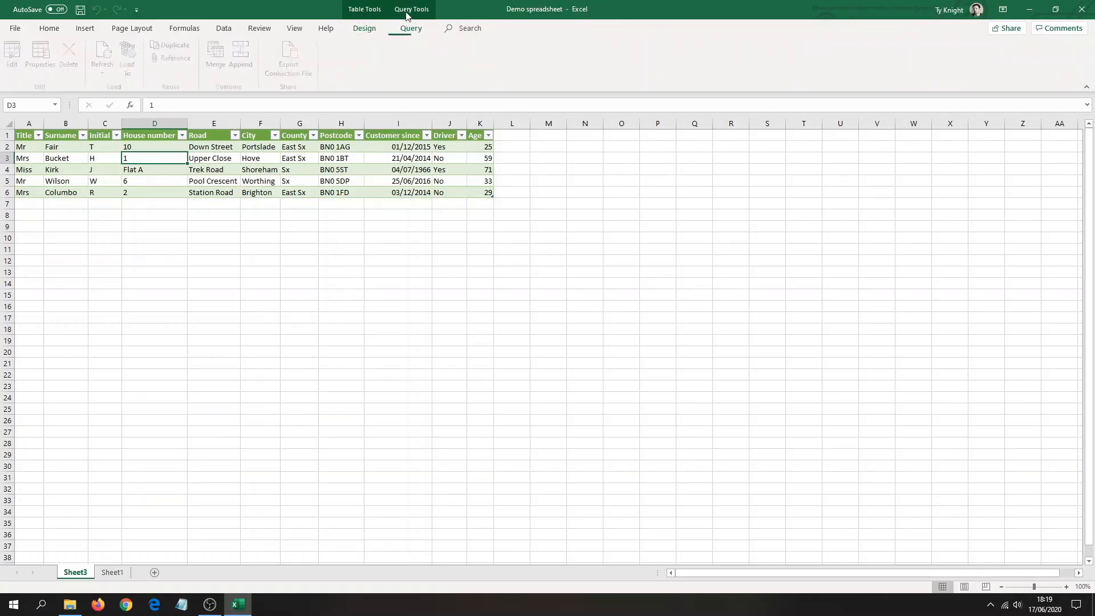
{"action": "left_click", "coordinate": [362, 24]}
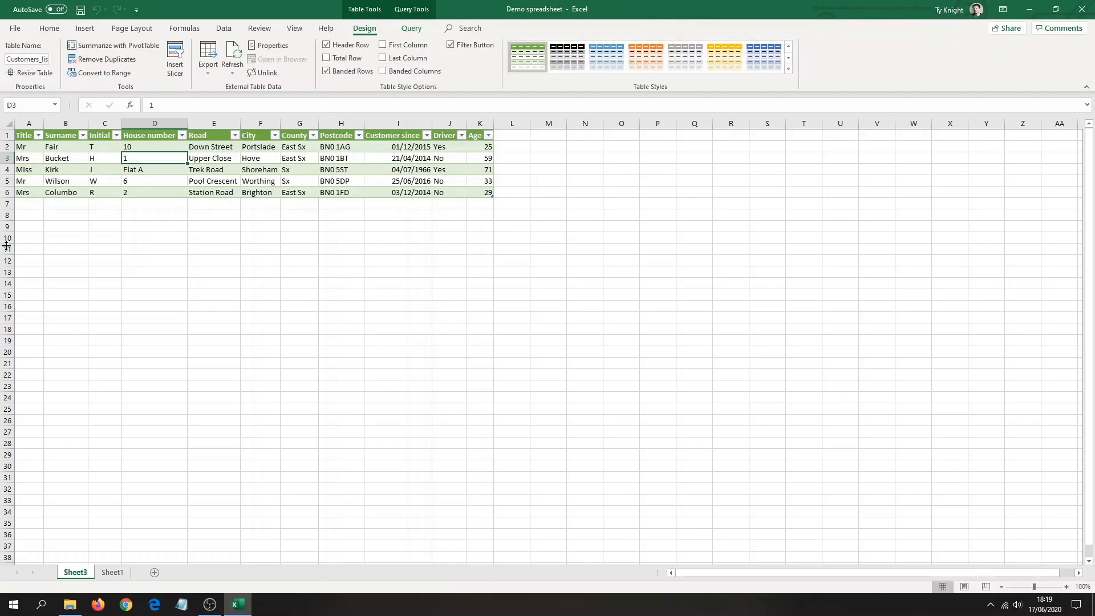
{"action": "left_click", "coordinate": [35, 60]}
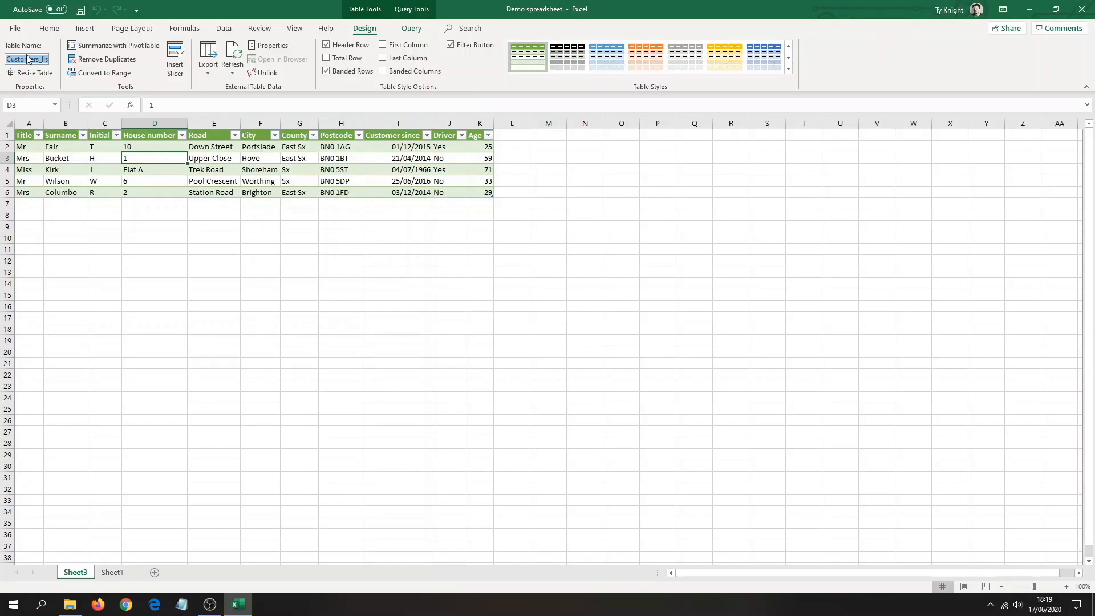
{"action": "type", "text": "customers"}
{"action": "left_click", "coordinate": [190, 224]}
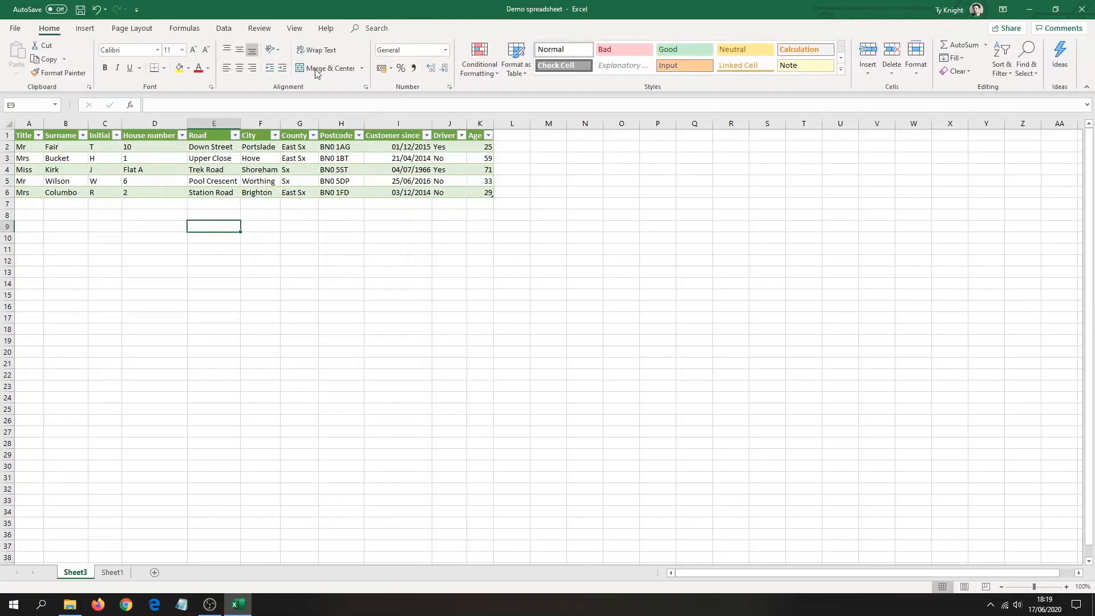
Step: Turn the customer table's filter buttons off and back on
{"action": "left_click", "coordinate": [299, 168]}
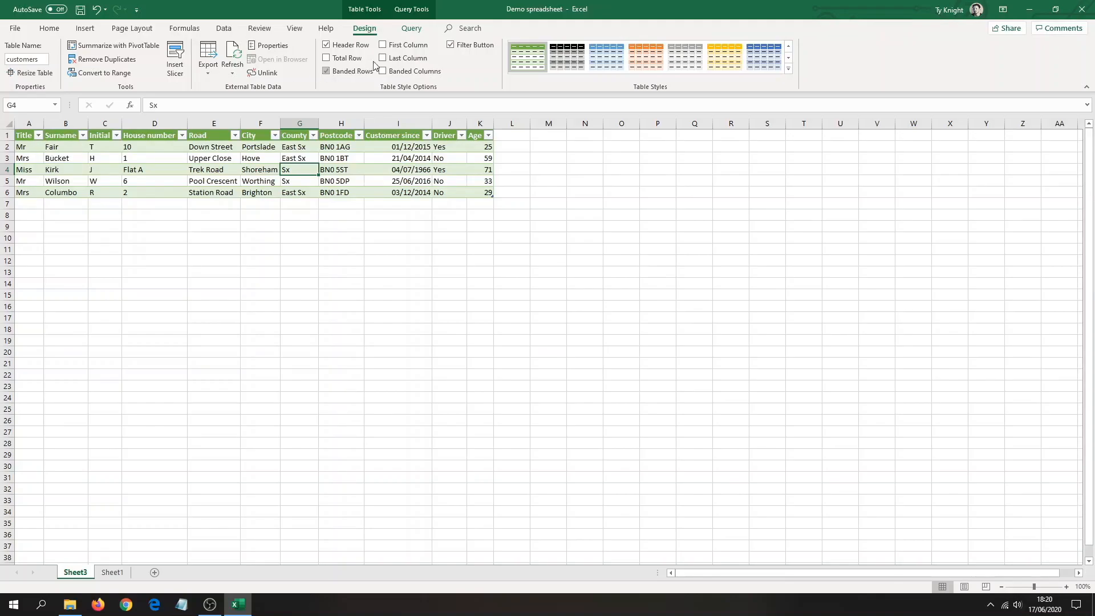
{"action": "left_click", "coordinate": [450, 45]}
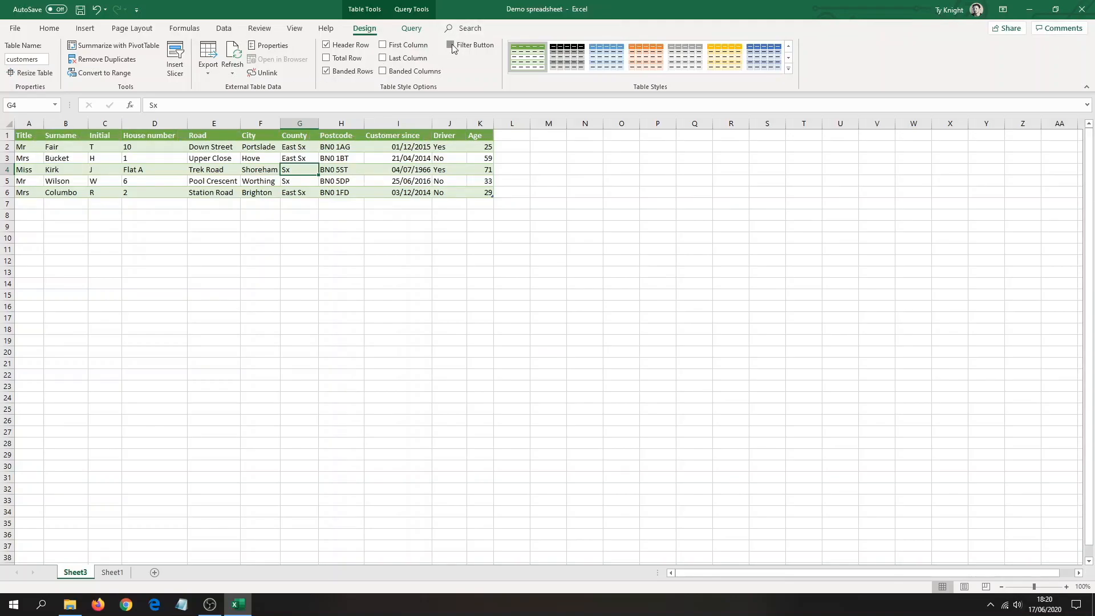
{"action": "left_click", "coordinate": [450, 45]}
Step: Filter the Title column to show only the Mrs records
{"action": "left_click", "coordinate": [38, 135]}
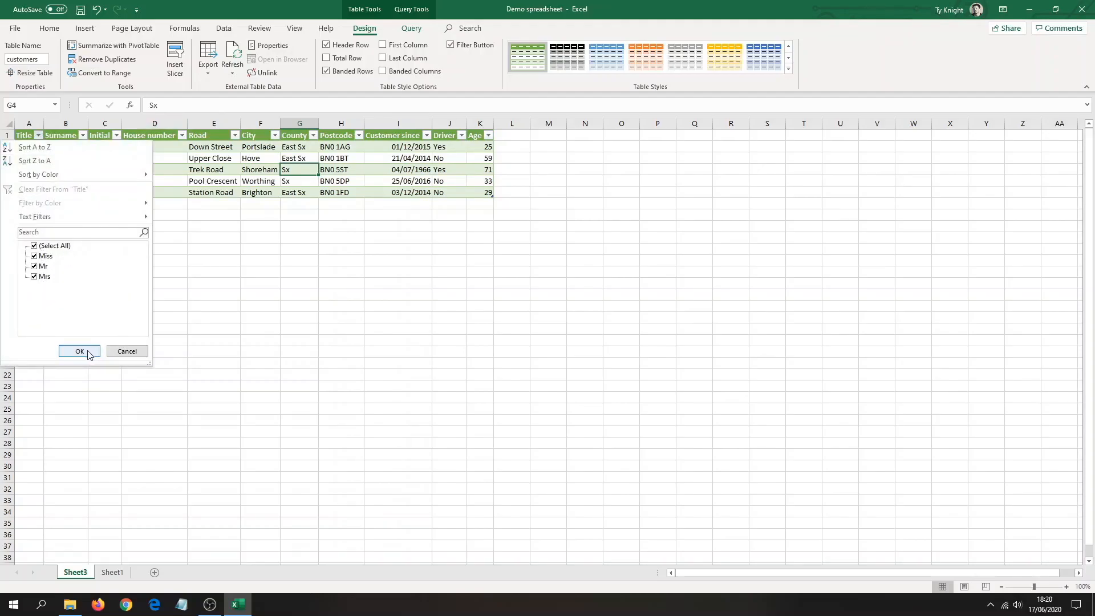
{"action": "left_click", "coordinate": [34, 246]}
{"action": "left_click", "coordinate": [37, 277]}
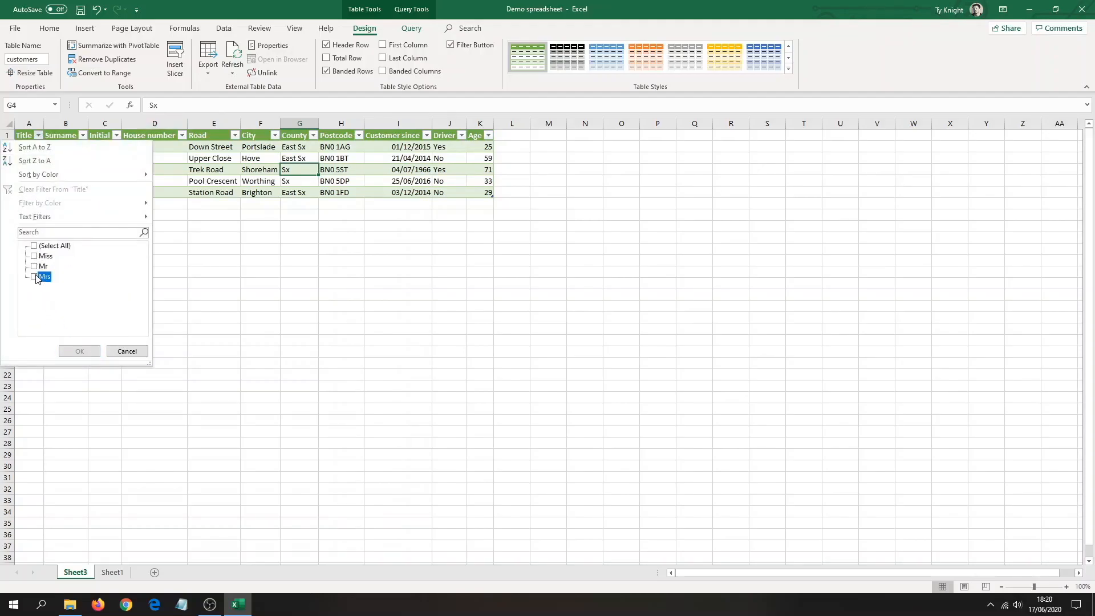
{"action": "left_click", "coordinate": [79, 351]}
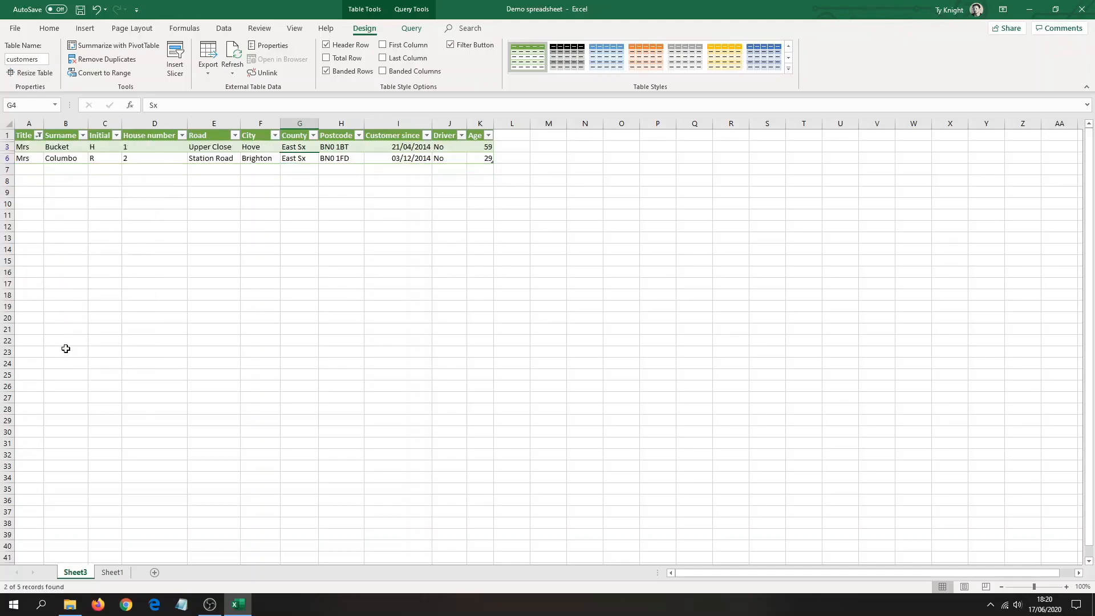
Step: Reselect all titles in the Title column filter to show every customer record
{"action": "left_click", "coordinate": [39, 136]}
{"action": "left_click", "coordinate": [35, 246]}
{"action": "left_click", "coordinate": [84, 350]}
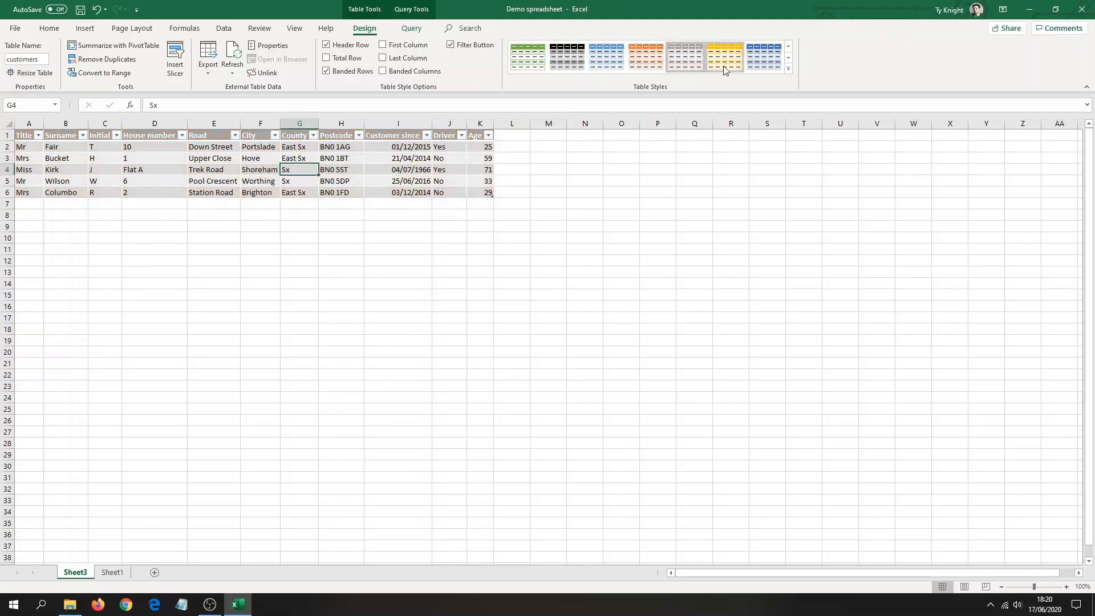
Step: Try the blue banded style on the table, and return it to the green banded style
{"action": "left_click", "coordinate": [751, 62]}
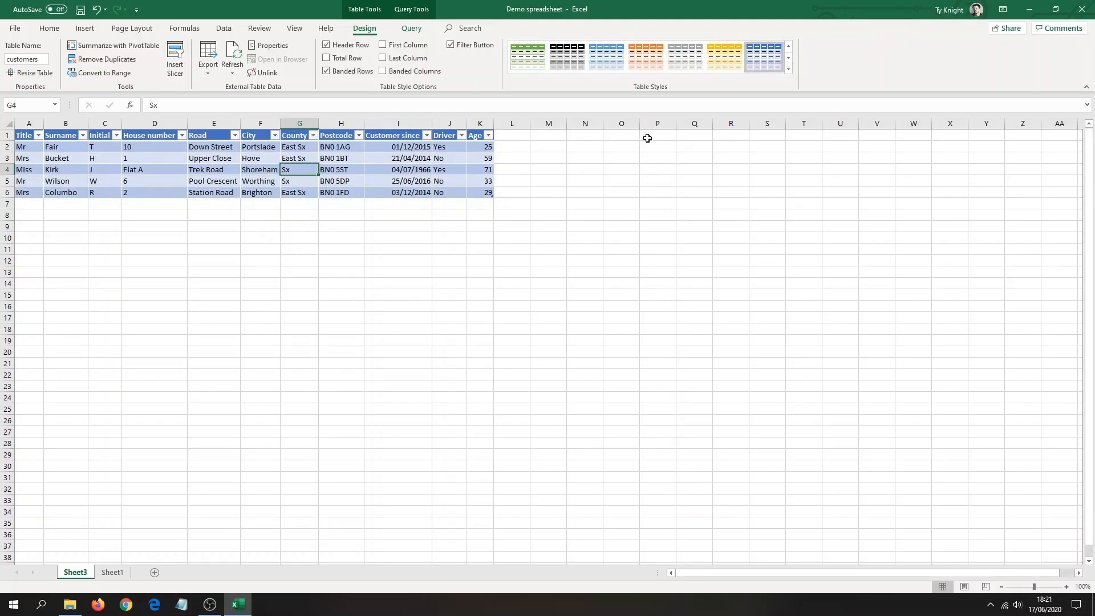
{"action": "left_click", "coordinate": [528, 57]}
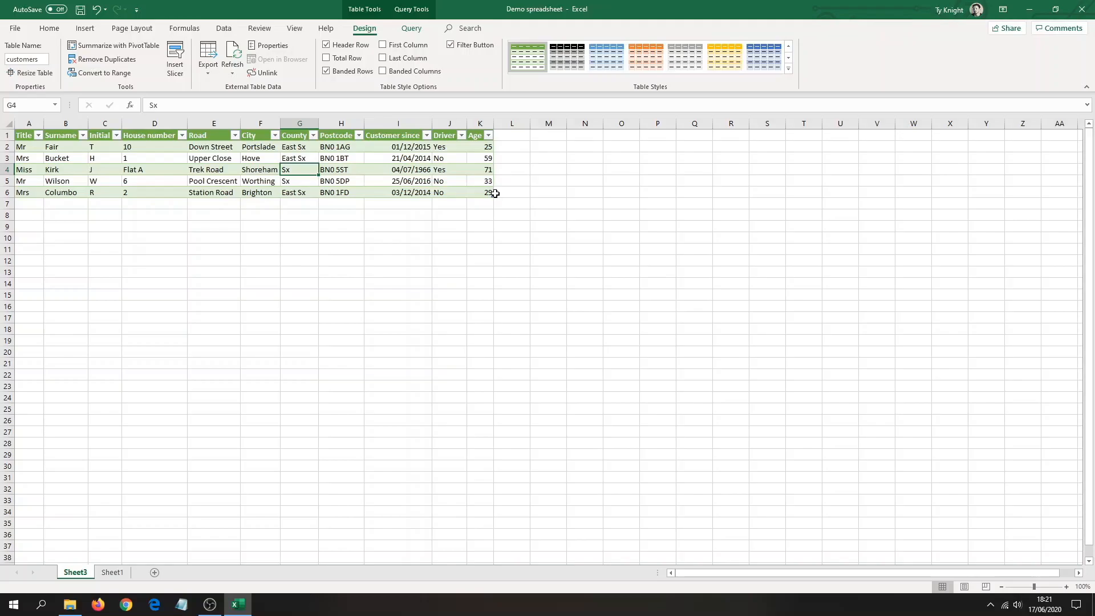
Step: Extend the customer table down to row 13 and convert it to a normal range, removing its query definition
{"action": "left_click_drag", "start_coordinate": [494, 194], "coordinate": [494, 273]}
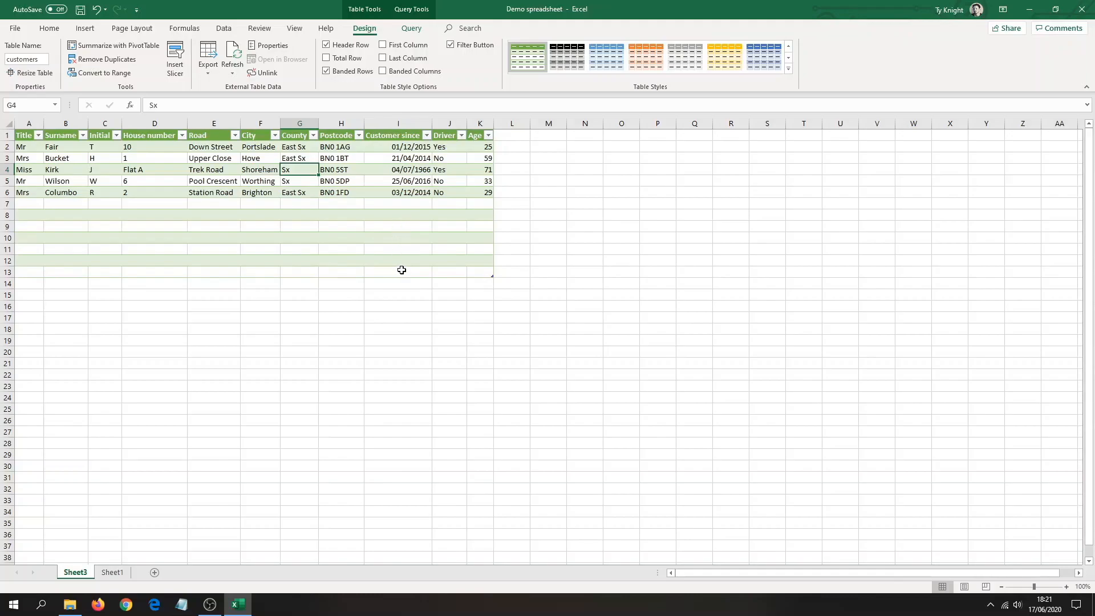
{"action": "left_click", "coordinate": [98, 75]}
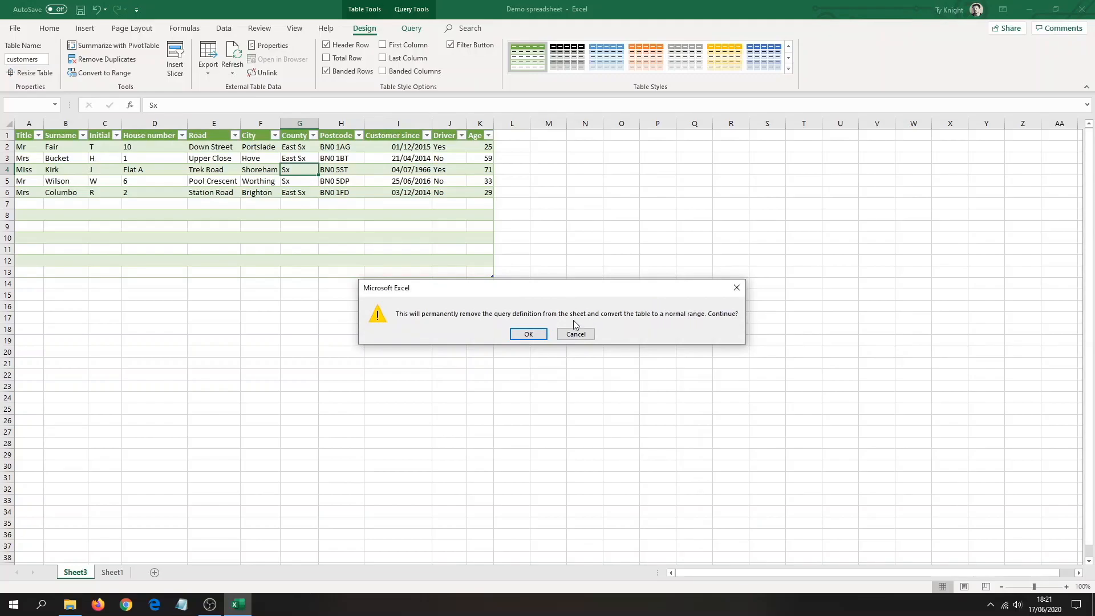
{"action": "left_click", "coordinate": [526, 335]}
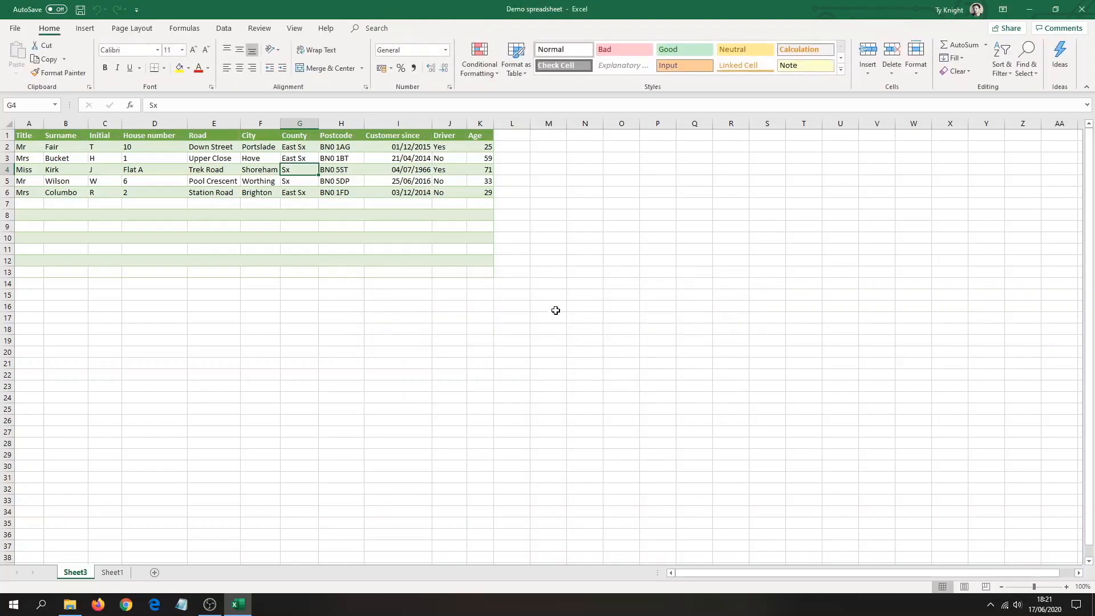
{"action": "left_click", "coordinate": [276, 227]}
{"action": "left_click", "coordinate": [100, 160]}
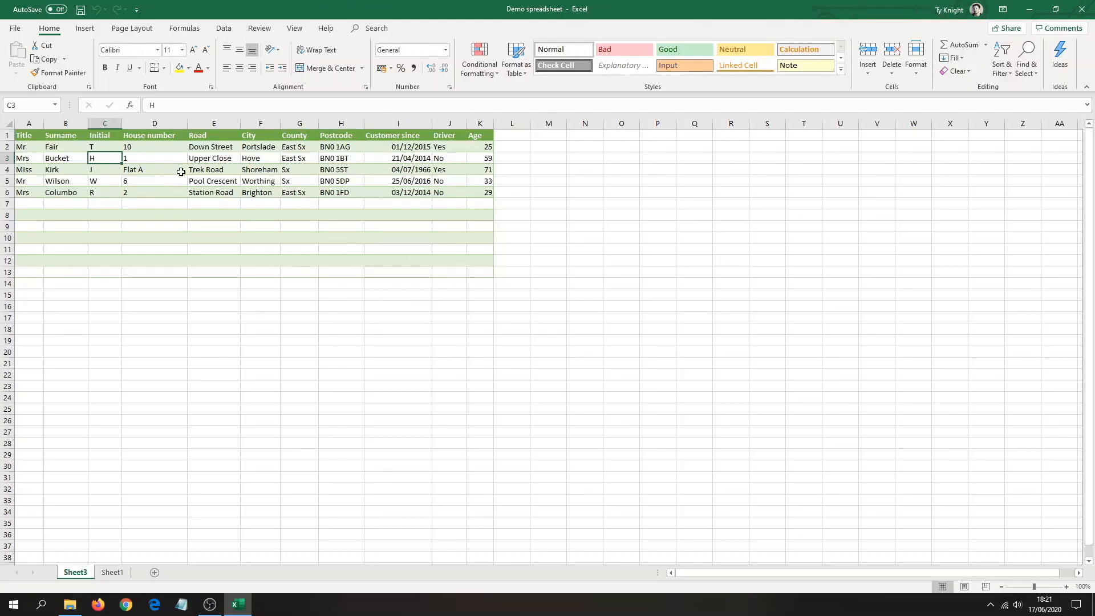
Step: Clear all formats from the entire Sheet3 while keeping the cell contents
{"action": "left_click", "coordinate": [7, 122]}
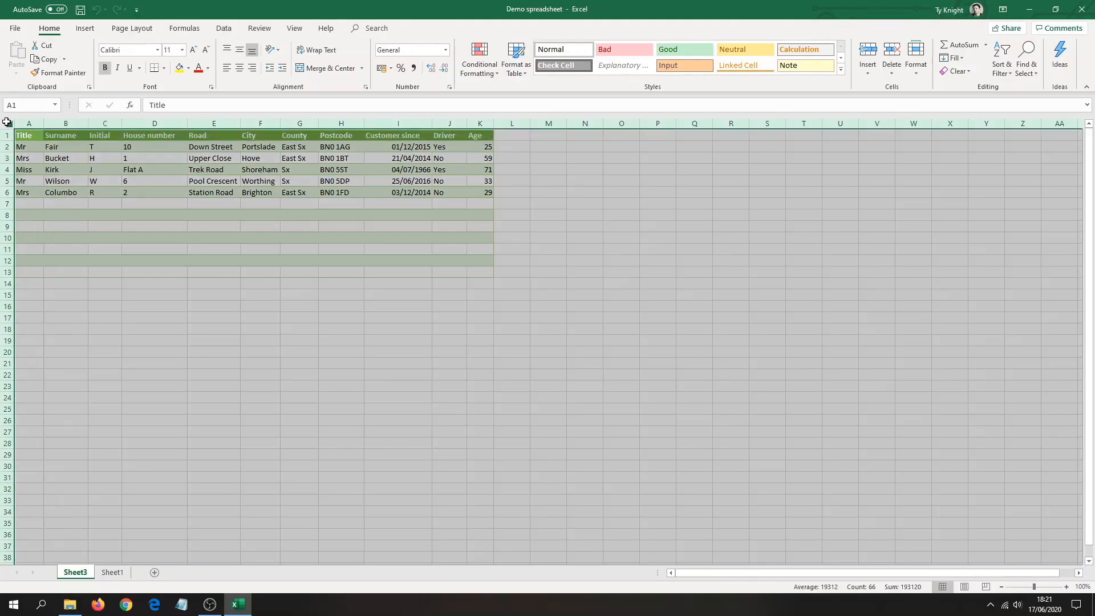
{"action": "left_click", "coordinate": [969, 73]}
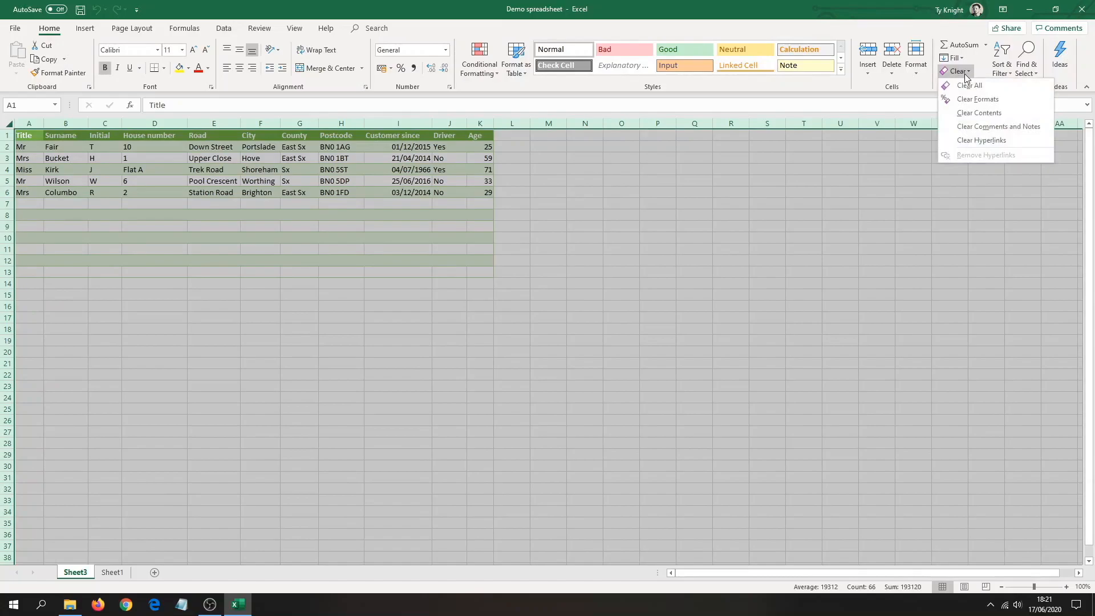
{"action": "left_click", "coordinate": [977, 101]}
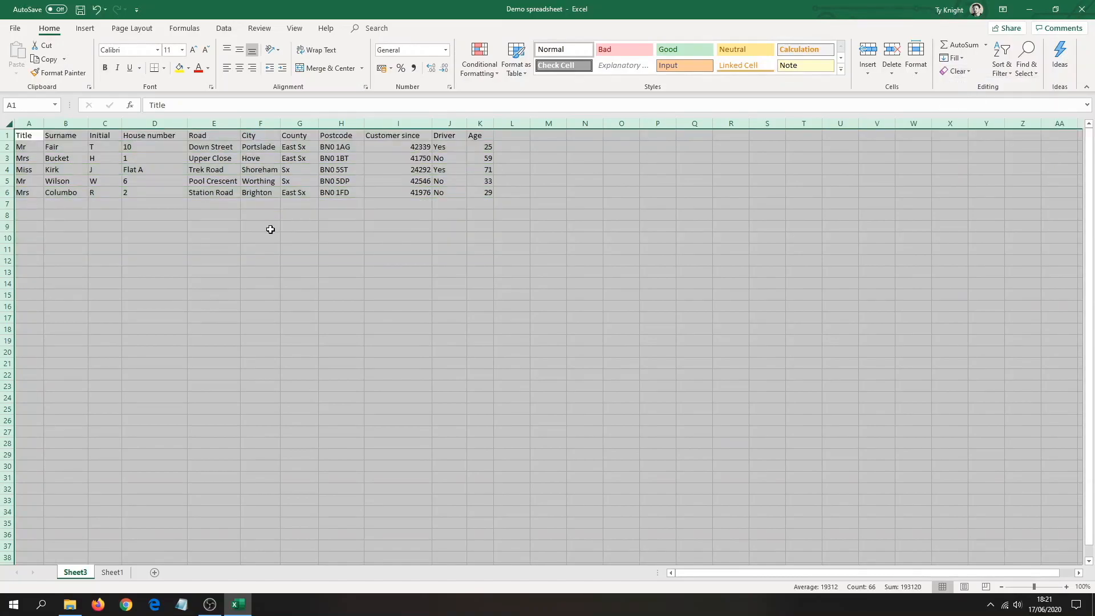
{"action": "left_click", "coordinate": [269, 228]}
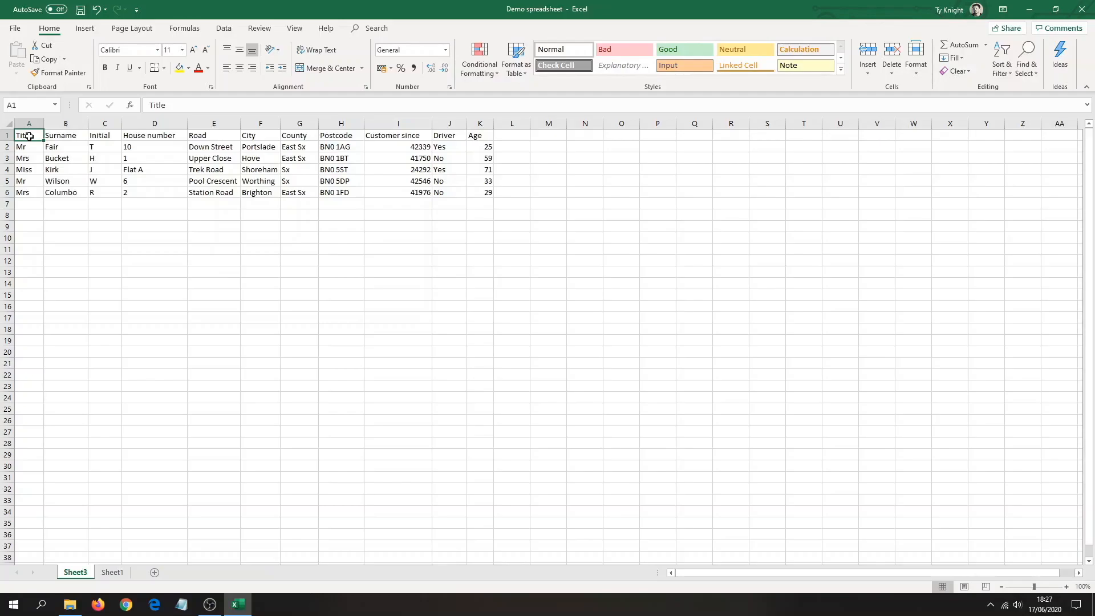
Step: Make the header row from Title to Age (A1:K1) bold
{"action": "left_click_drag", "start_coordinate": [29, 136], "coordinate": [470, 137]}
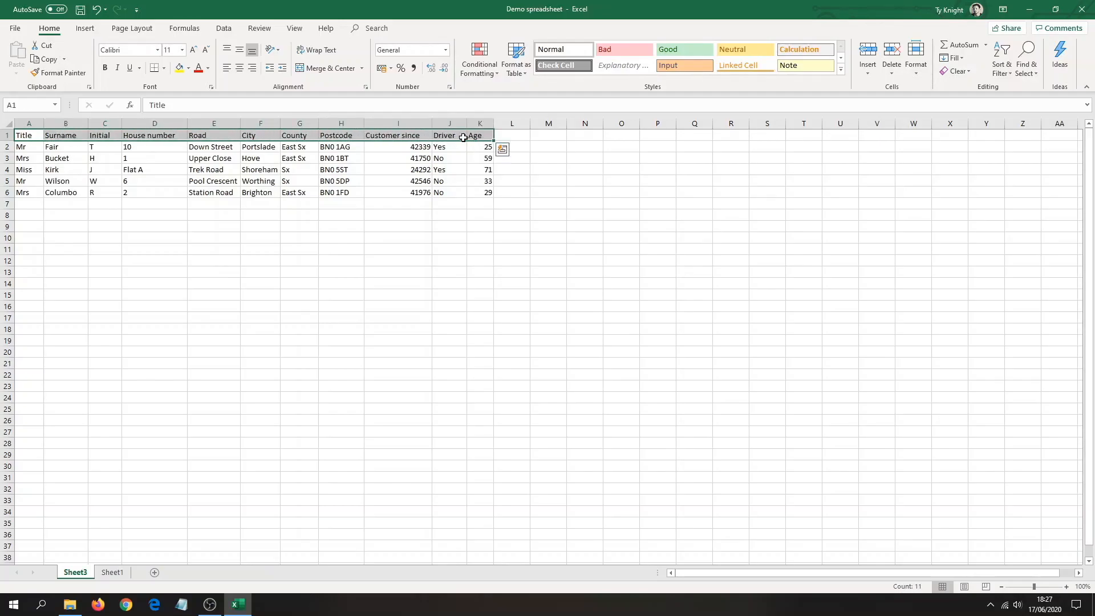
{"action": "left_click", "coordinate": [105, 68]}
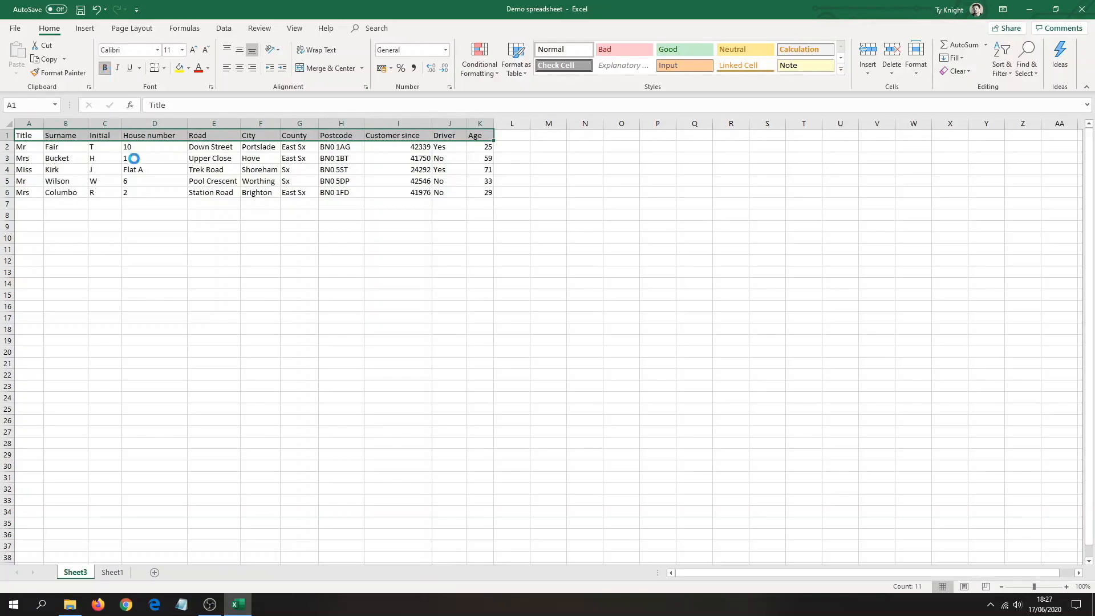
{"action": "left_click", "coordinate": [207, 227]}
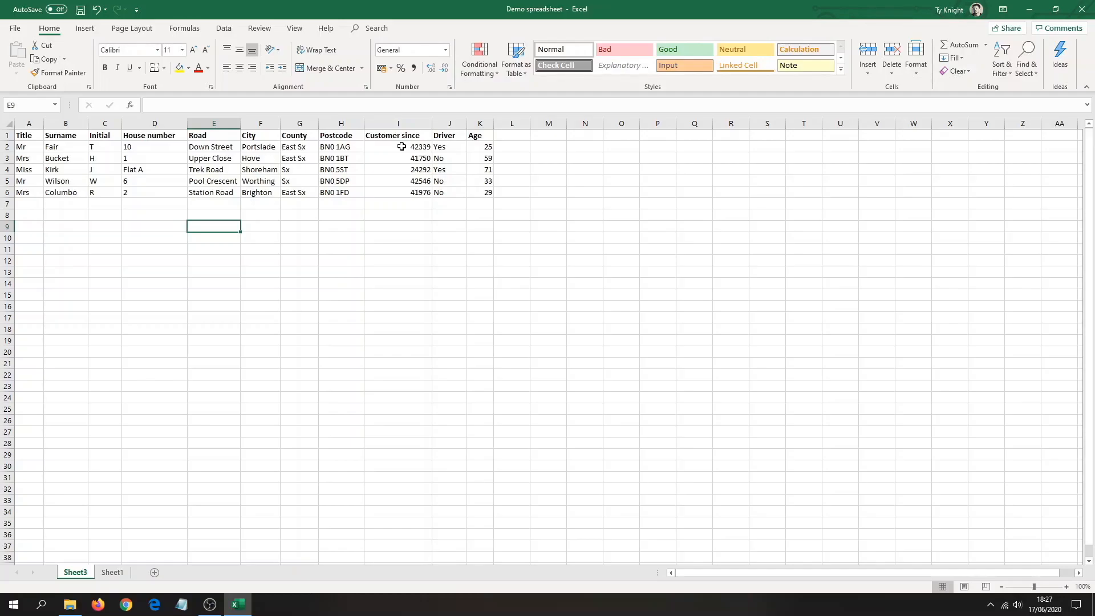
Step: Format the Customer since values (I2:I6) as dates using the *14/03/2012 type with the English (United Kingdom) locale
{"action": "left_click_drag", "start_coordinate": [401, 146], "coordinate": [403, 190]}
{"action": "right_click", "coordinate": [404, 191]}
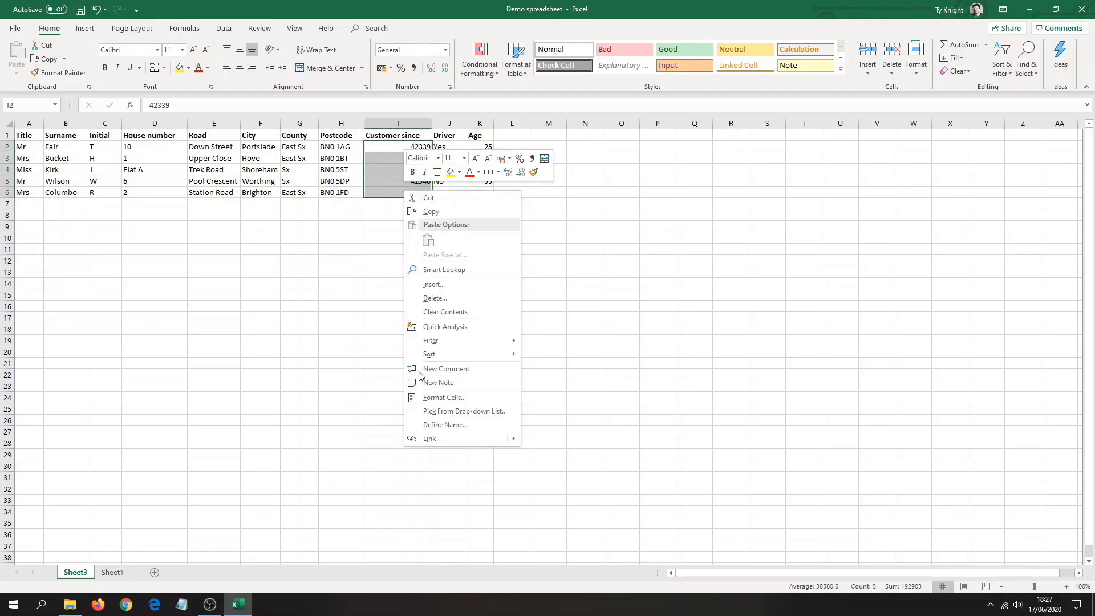
{"action": "left_click", "coordinate": [446, 401]}
{"action": "left_click", "coordinate": [314, 338]}
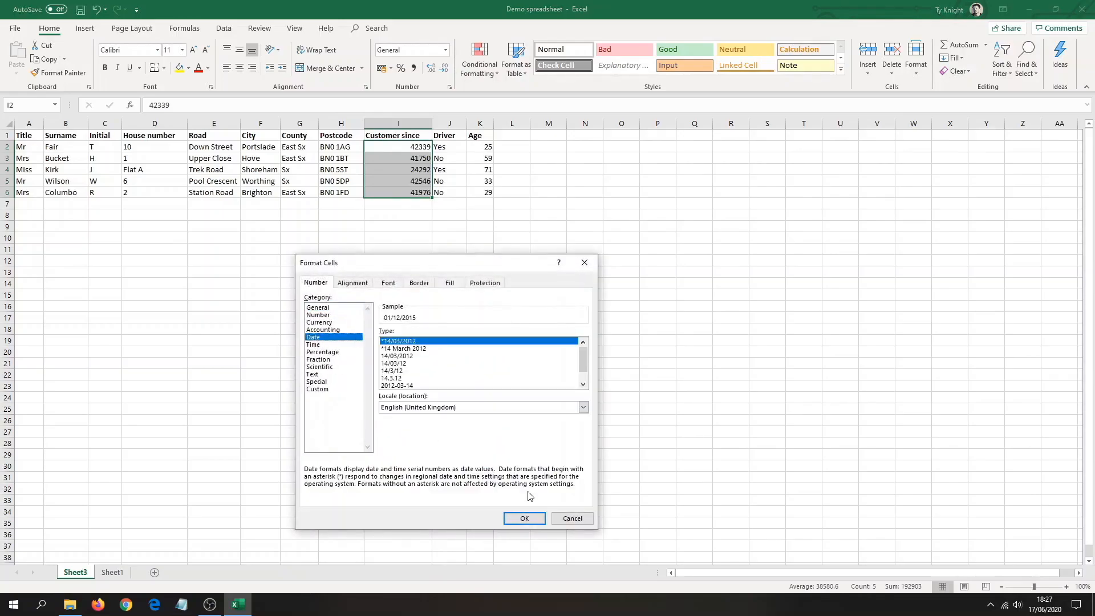
{"action": "left_click", "coordinate": [524, 519]}
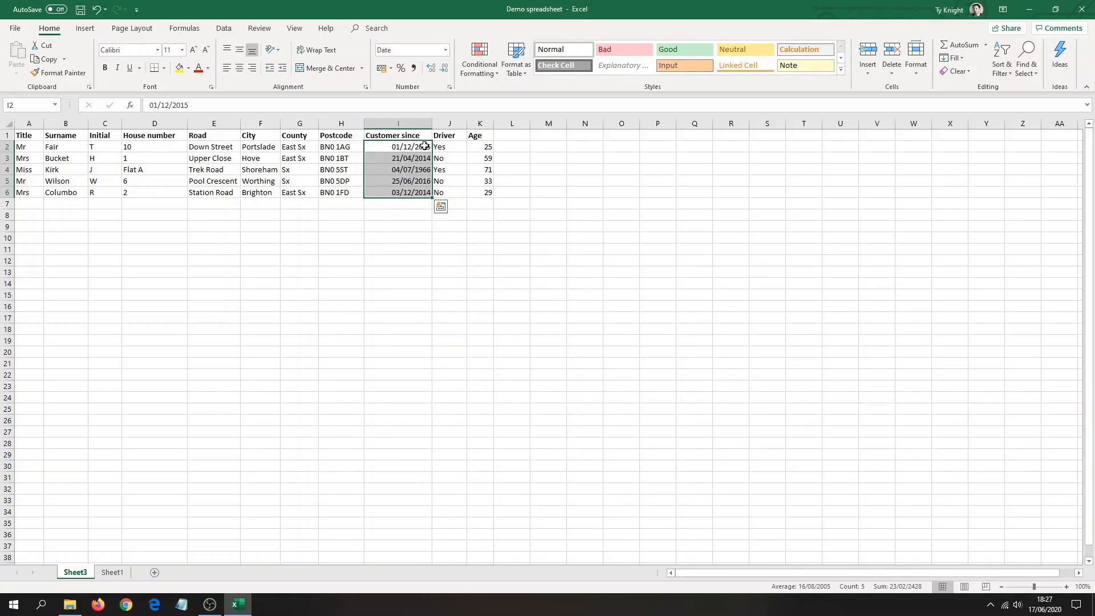
{"action": "left_click", "coordinate": [406, 227]}
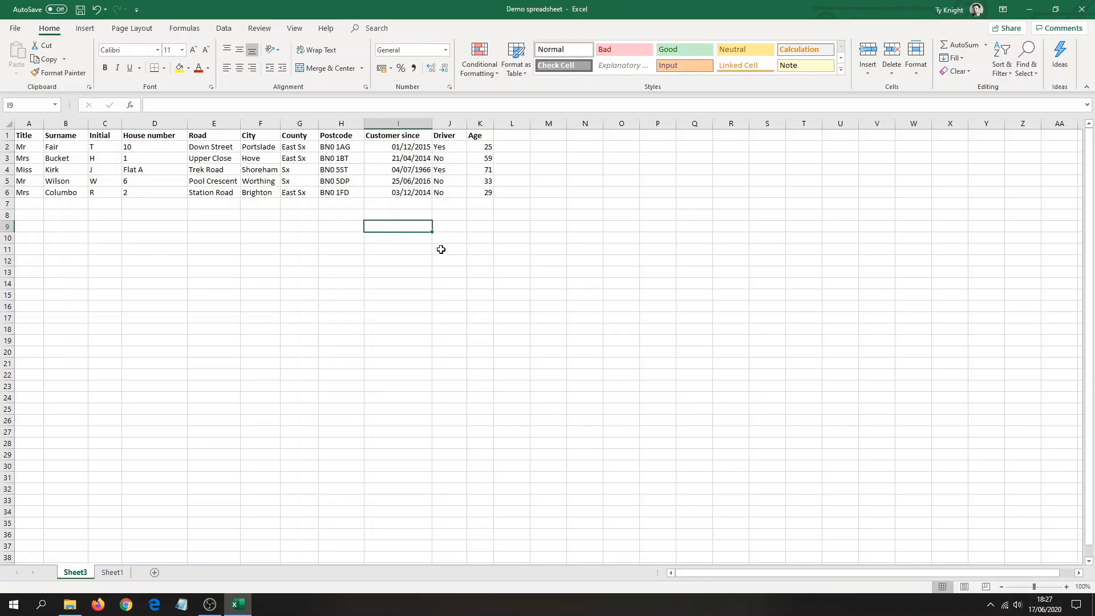
Step: Italicise the title, surname and initial entries of the five customers (A2:C6)
{"action": "left_click_drag", "start_coordinate": [35, 151], "coordinate": [91, 196]}
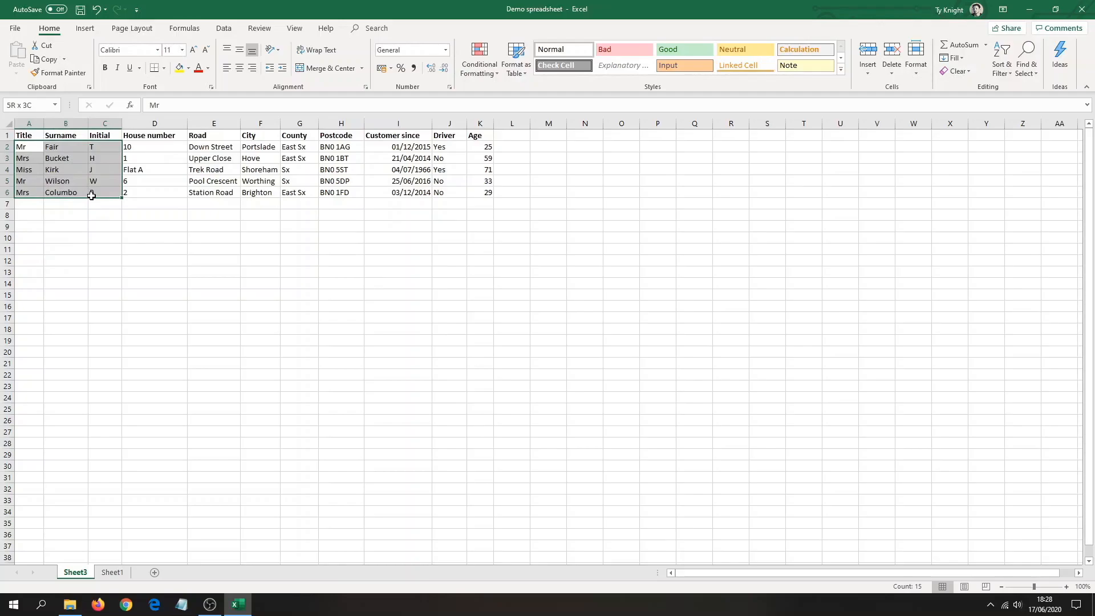
{"action": "left_click", "coordinate": [117, 68]}
{"action": "left_click", "coordinate": [183, 297]}
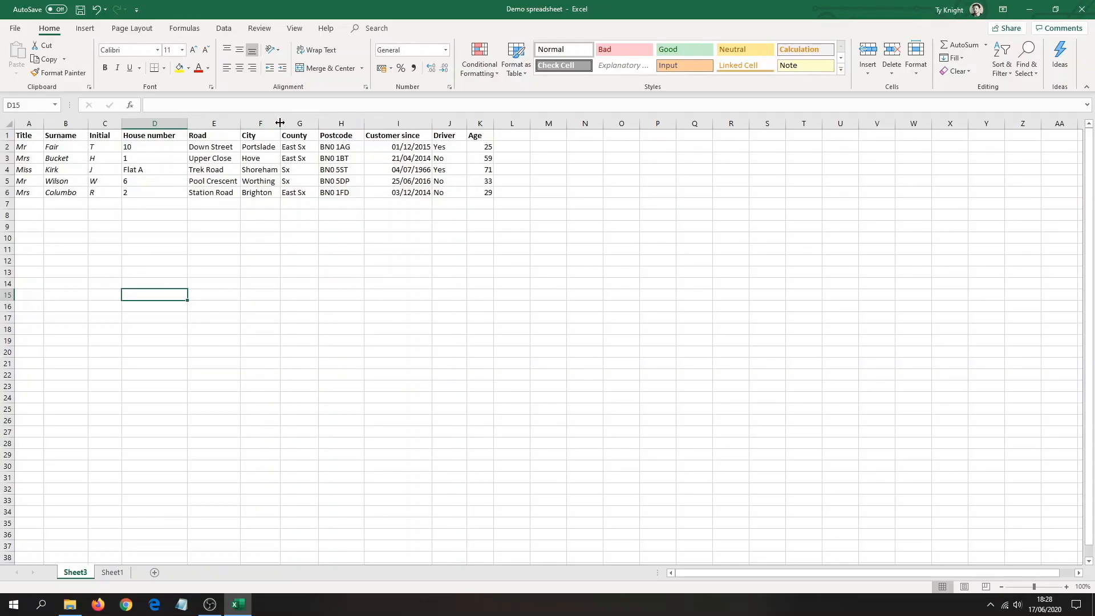
Step: Try wider column widths set by hand, and auto-fit every column on the sheet to its contents
{"action": "mouse_move", "coordinate": [280, 123]}
{"action": "left_mouse_down"}
{"action": "mouse_move", "coordinate": [307, 123]}
{"action": "mouse_move", "coordinate": [244, 122]}
{"action": "mouse_move", "coordinate": [259, 123]}
{"action": "left_mouse_up"}
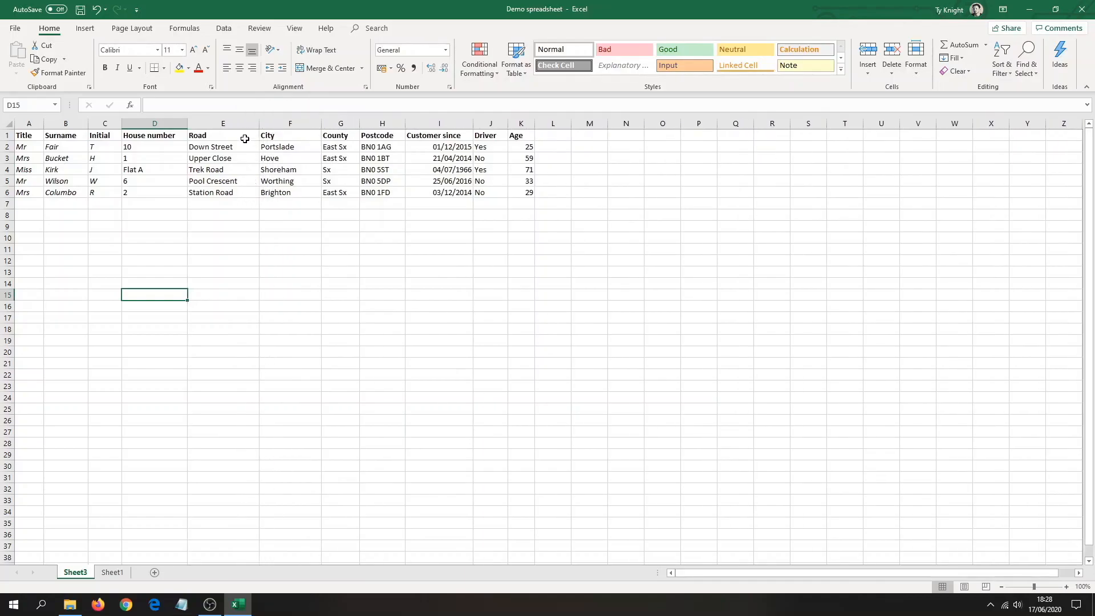
{"action": "left_click", "coordinate": [9, 124]}
{"action": "left_click_drag", "start_coordinate": [44, 123], "coordinate": [69, 126]}
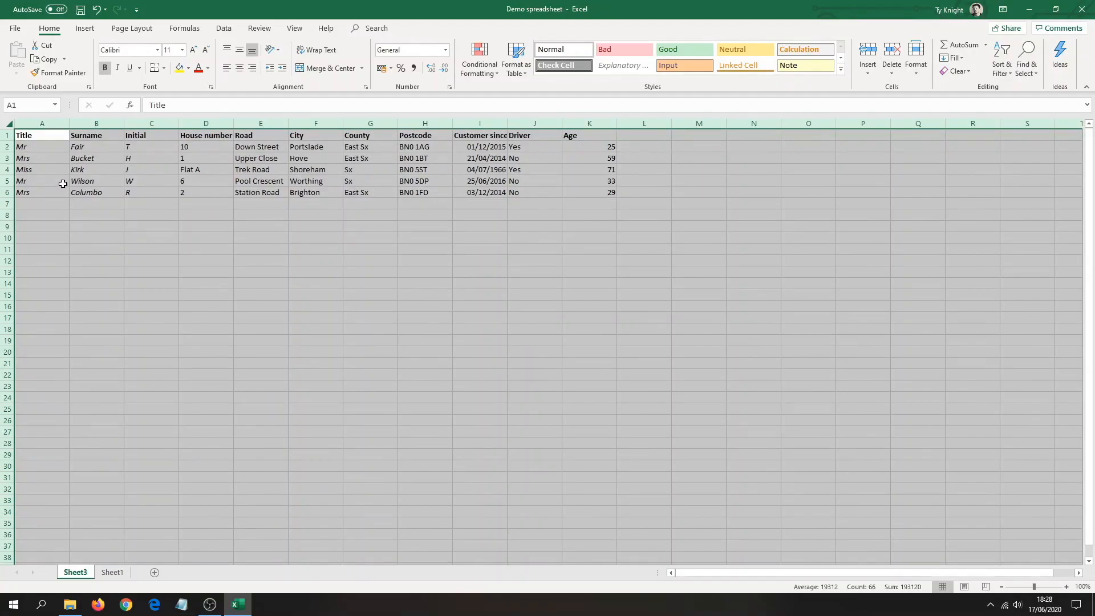
{"action": "double_click", "coordinate": [70, 124]}
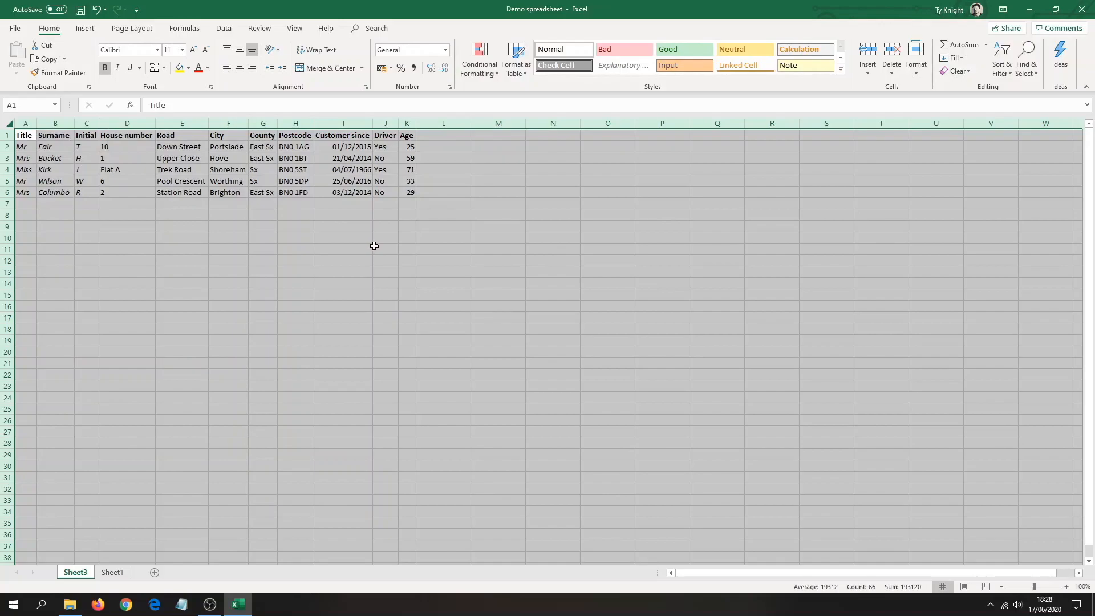
{"action": "left_click", "coordinate": [131, 215]}
Step: Widen the Postcode column slightly
{"action": "left_click_drag", "start_coordinate": [313, 122], "coordinate": [320, 123]}
{"action": "left_click", "coordinate": [445, 203]}
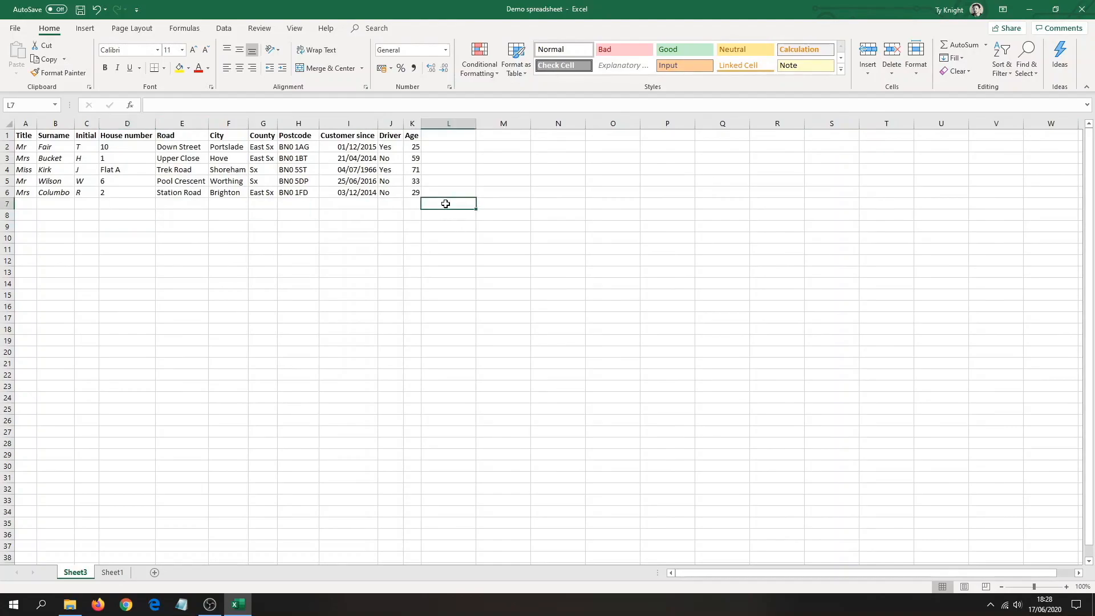
Step: Rename the Sheet3 worksheet to Customers
{"action": "right_click", "coordinate": [75, 574]}
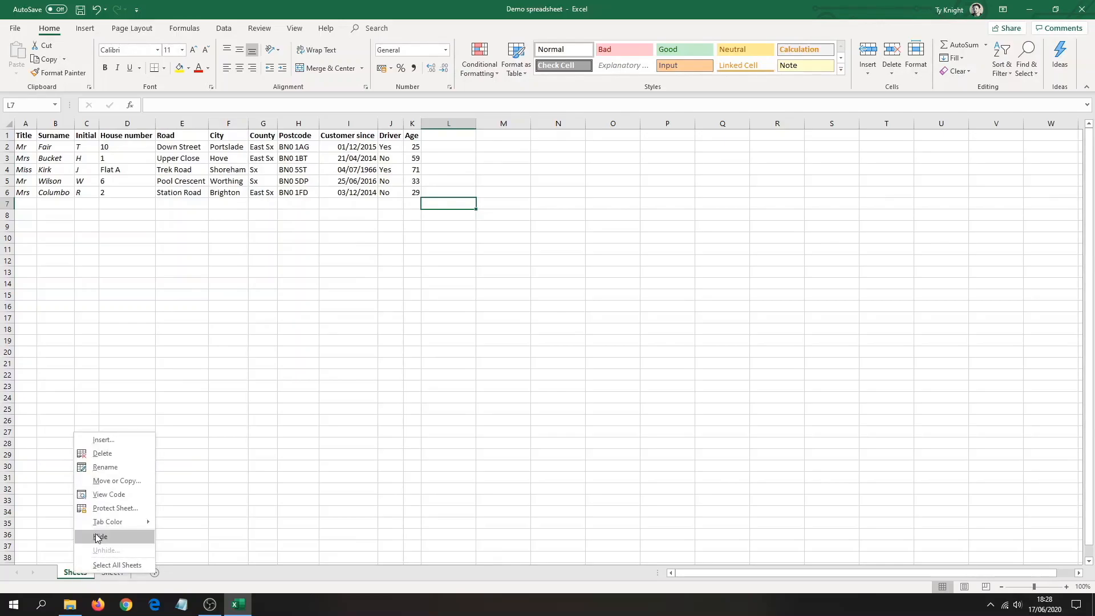
{"action": "left_click", "coordinate": [105, 467]}
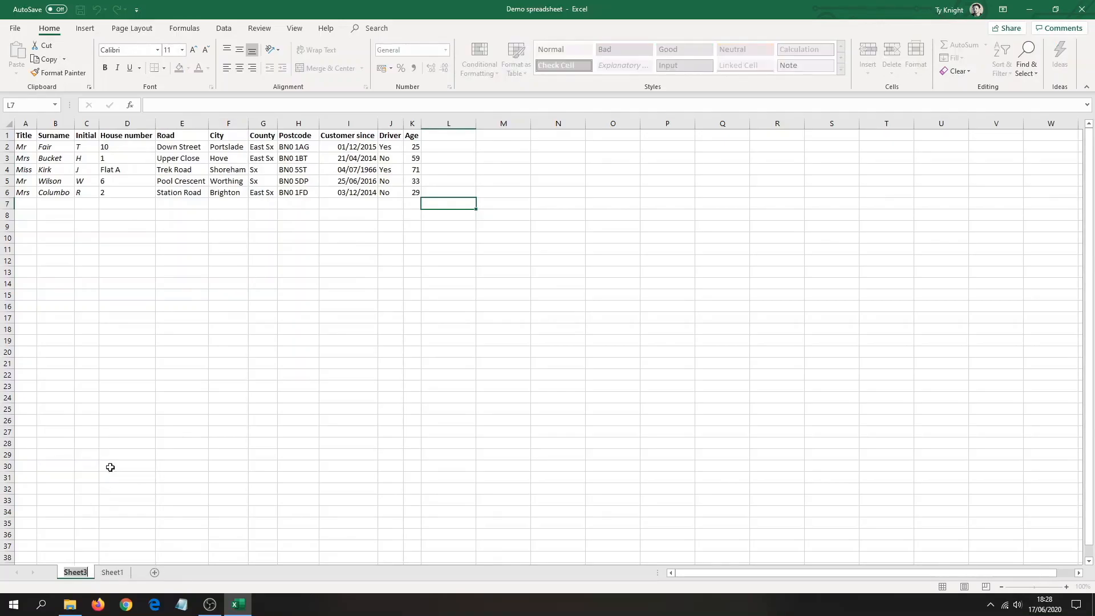
{"action": "type", "text": "Customers"}
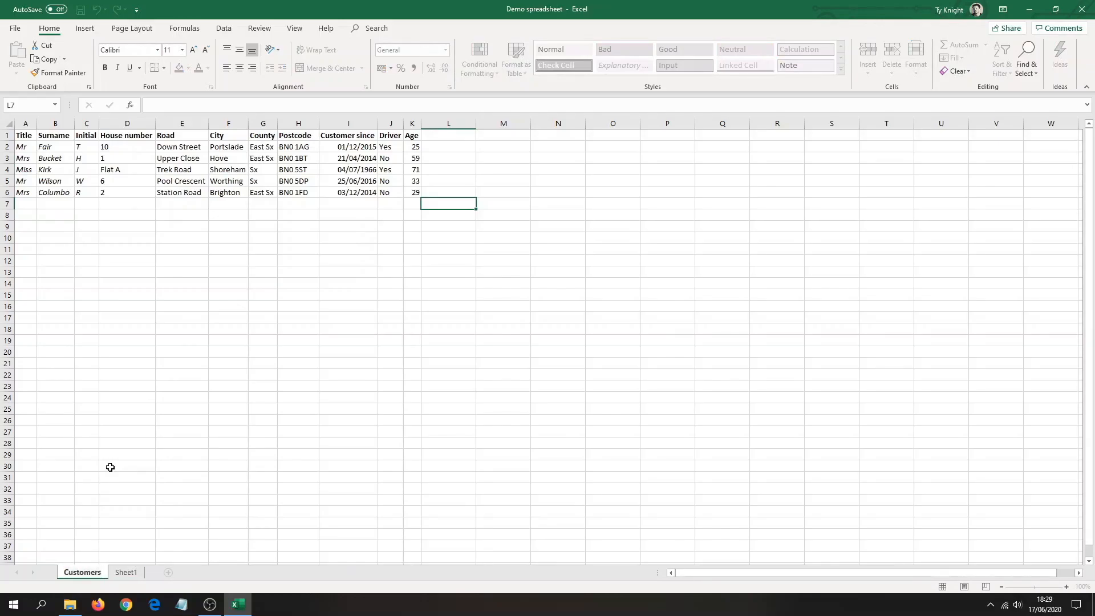
{"action": "left_click", "coordinate": [71, 227]}
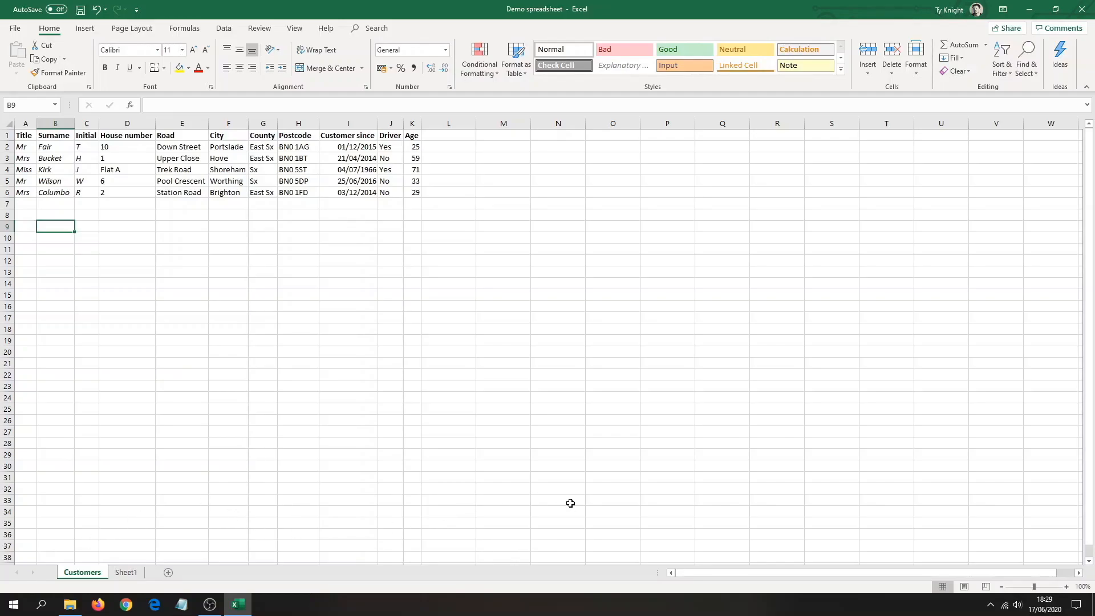
{"action": "left_click", "coordinate": [47, 167]}
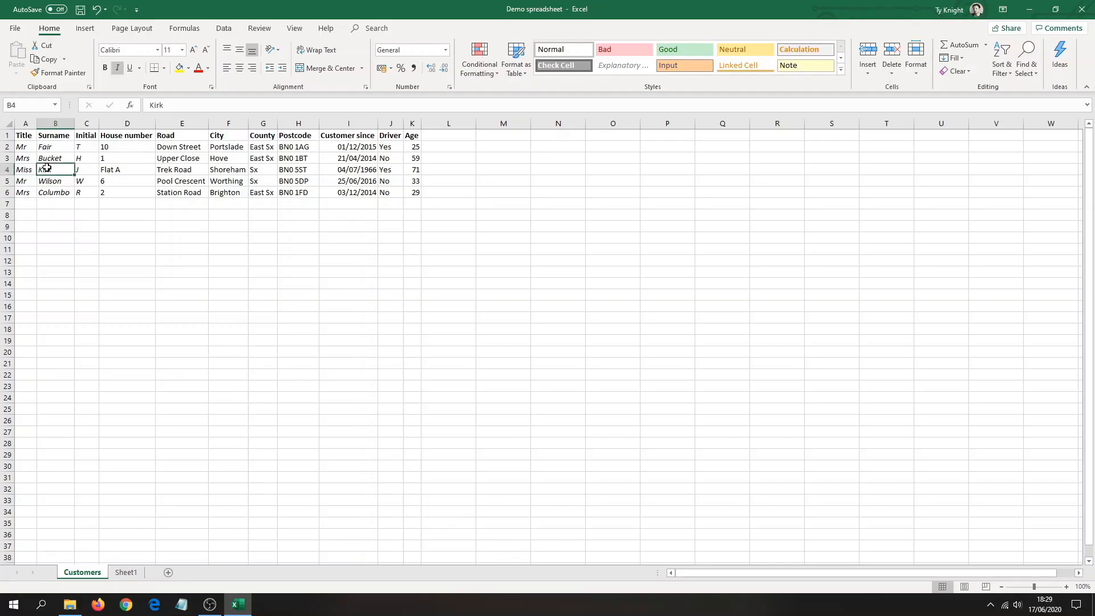
{"action": "left_click", "coordinate": [25, 137]}
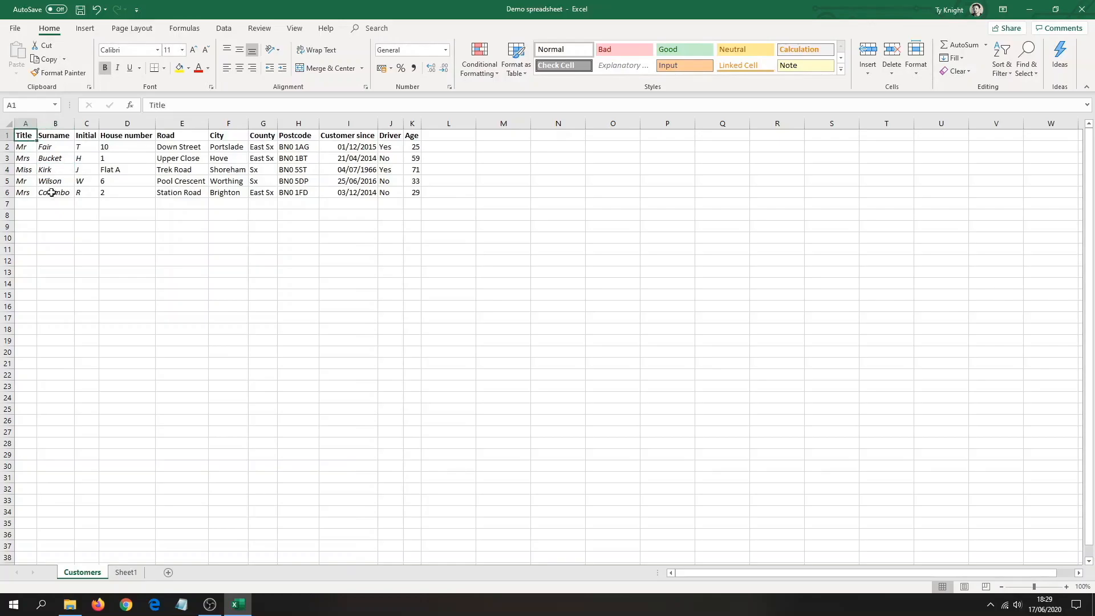